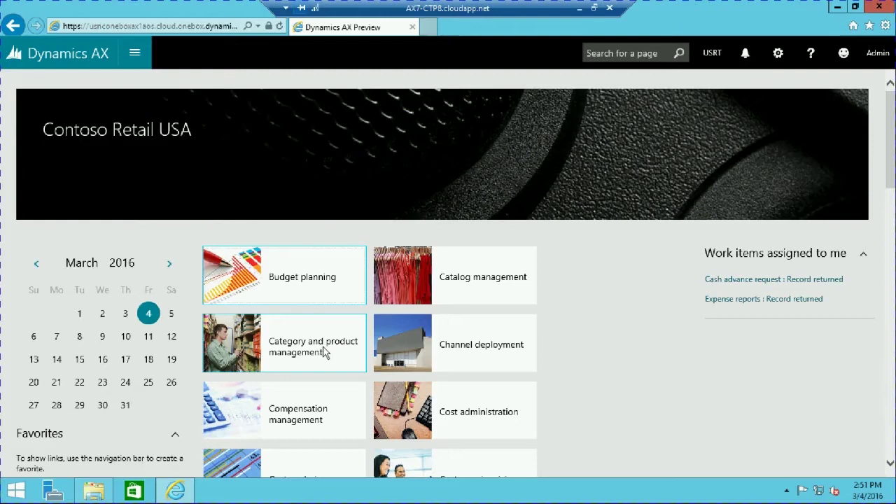
# Open the released products list in Product information management and filter it by item number "RM"
pyautogui.click(135, 59)
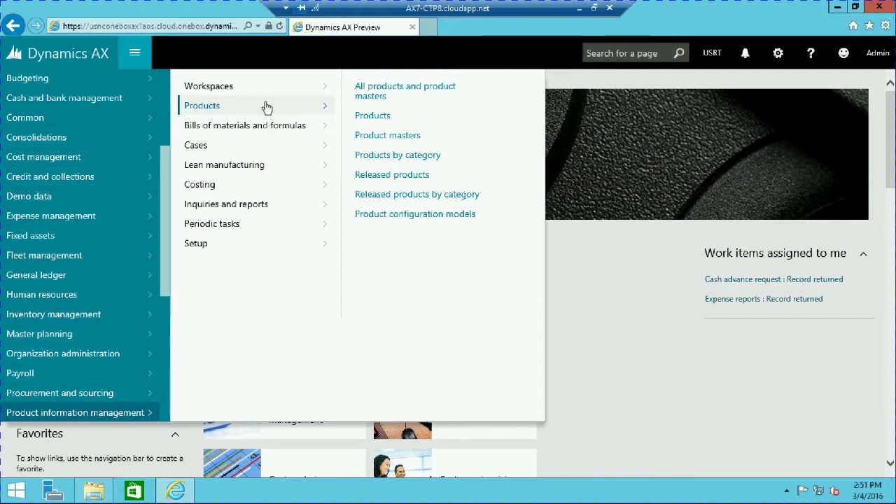
pyautogui.click(386, 175)
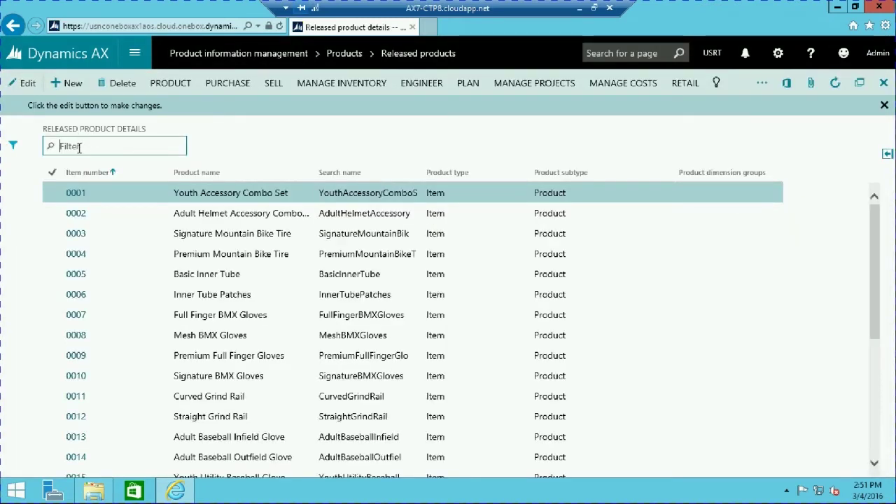
pyautogui.write('RM')
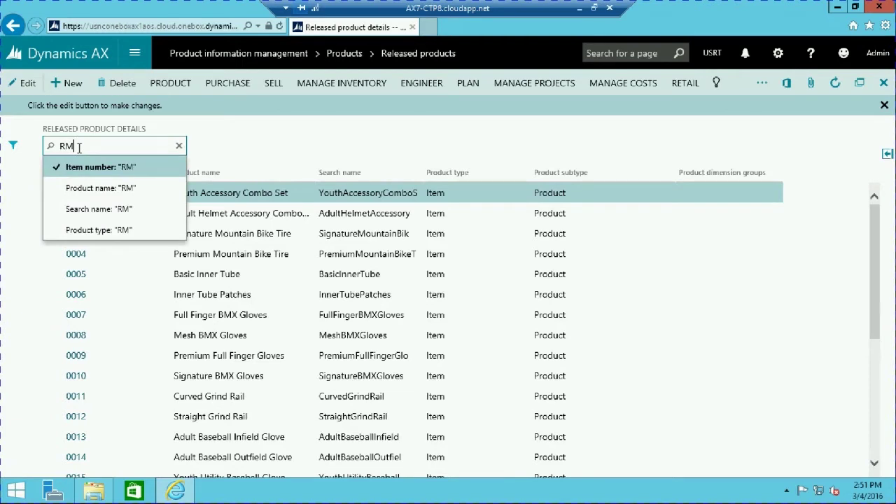
pyautogui.press('Return')
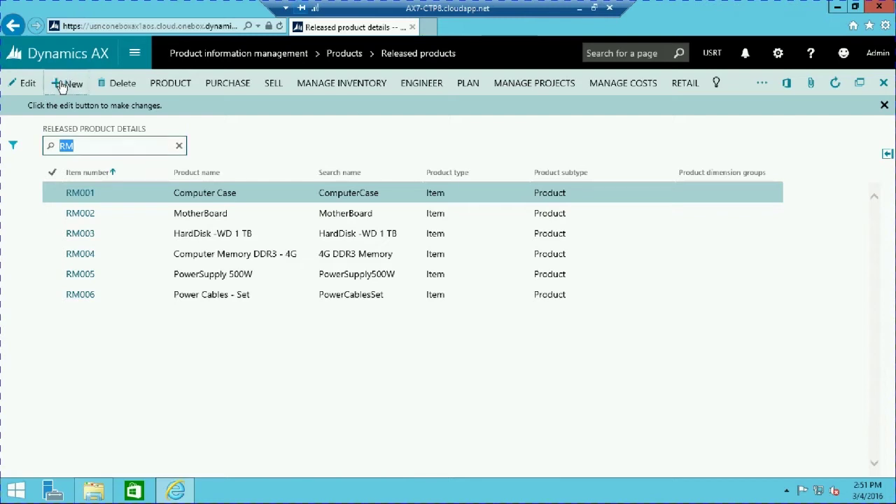
# Start a new released product with item group Computers, storage dimension group SiteWH and tracking dimension group None
pyautogui.click(61, 84)
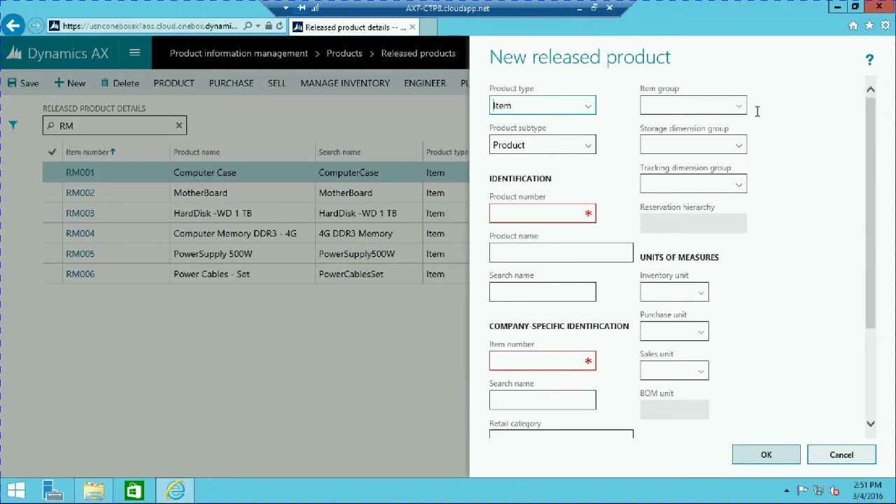
pyautogui.click(740, 109)
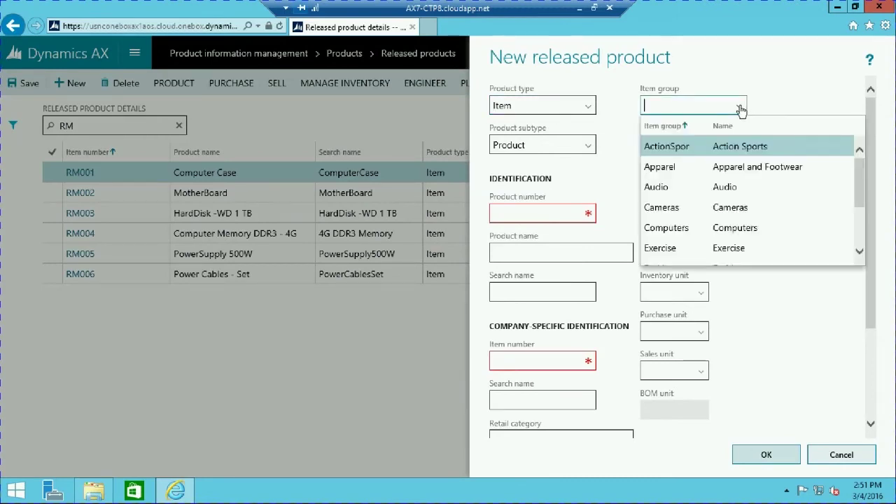
pyautogui.click(683, 228)
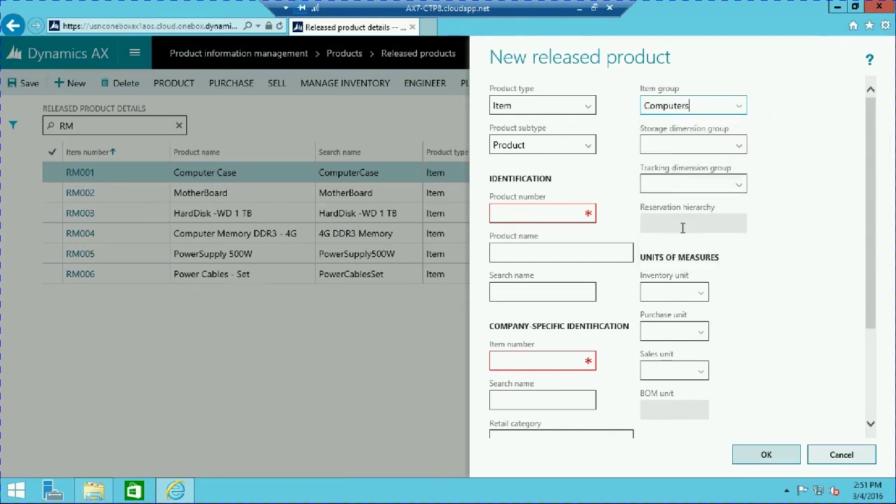
pyautogui.click(740, 148)
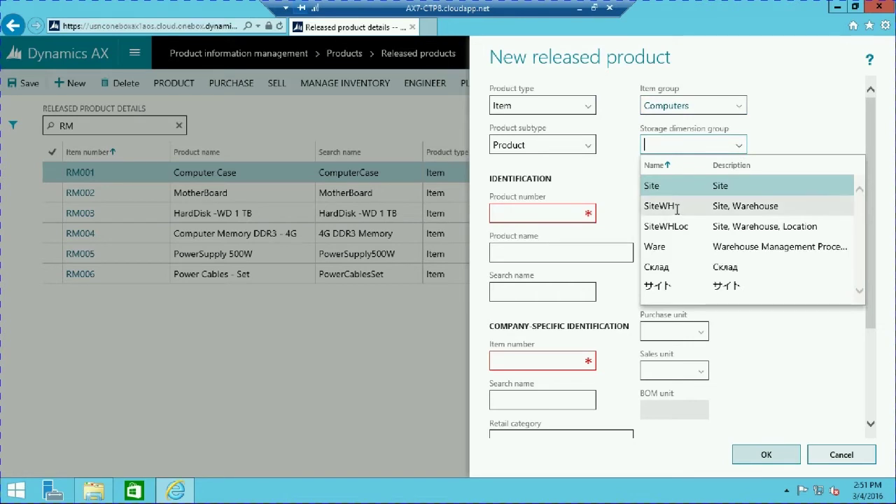
pyautogui.click(676, 207)
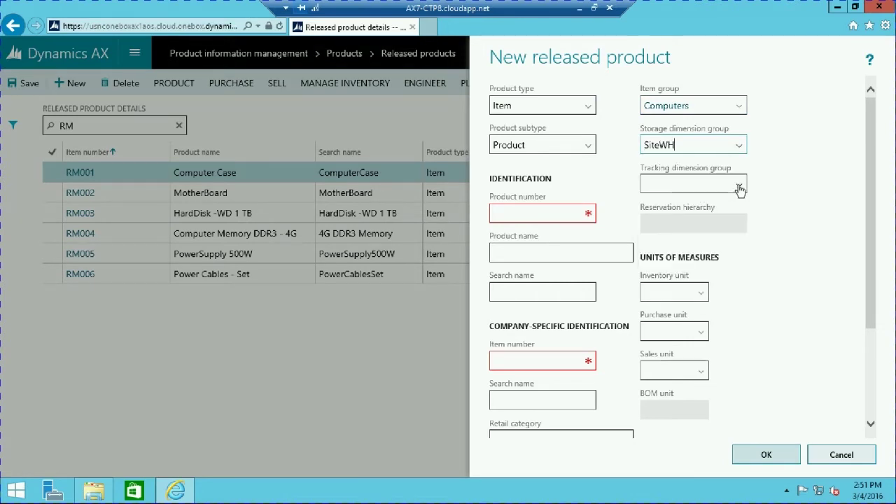
pyautogui.click(738, 186)
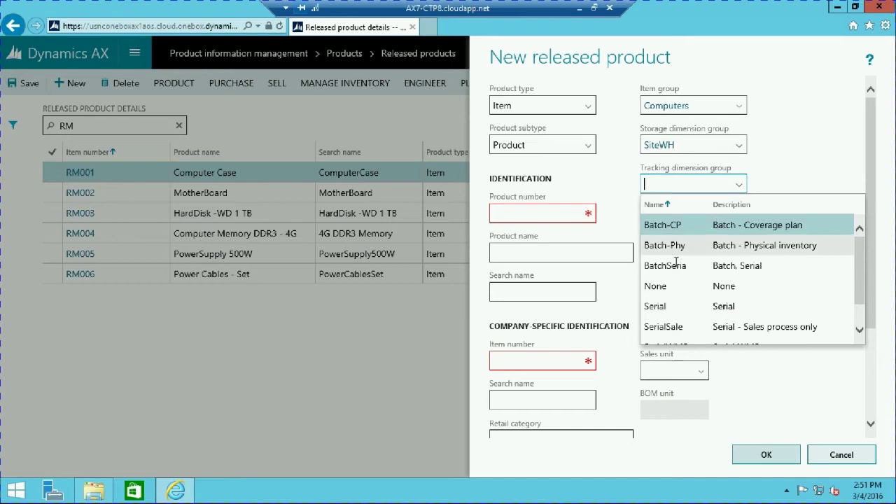
pyautogui.click(655, 285)
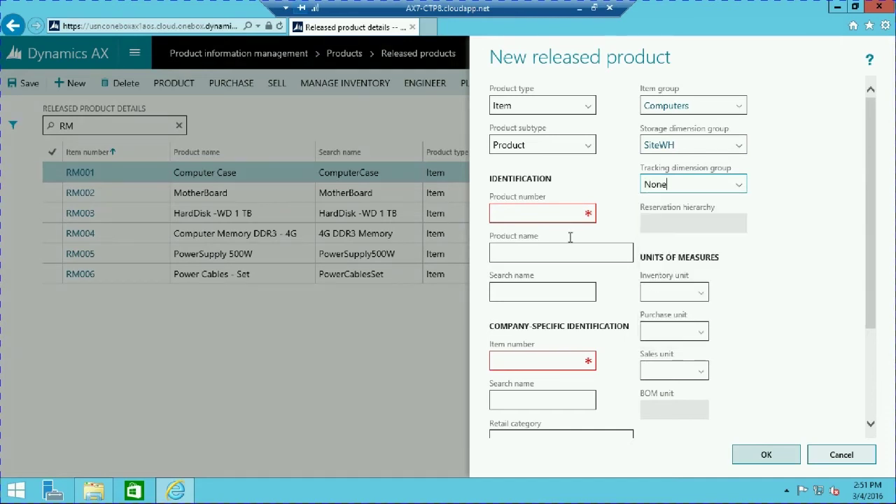
# Enter RM007 as the new product's number and DVD ROM as its product name
pyautogui.click(546, 213)
pyautogui.write('RM007')
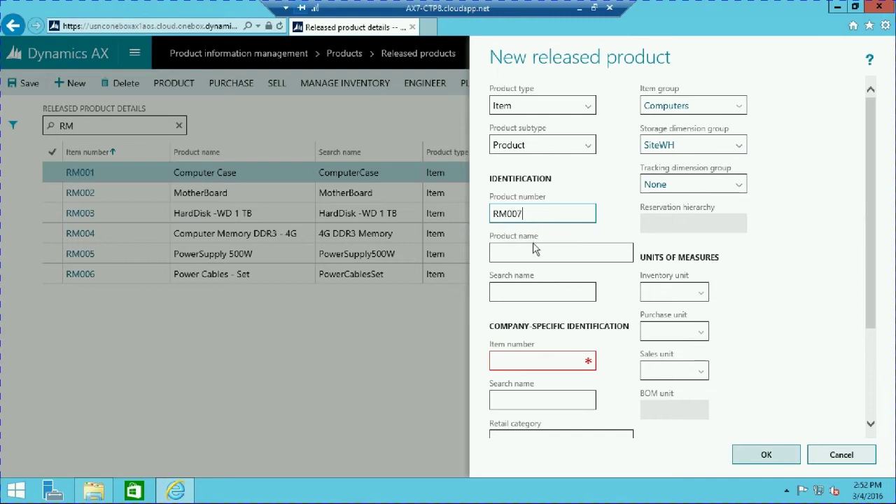
pyautogui.click(529, 251)
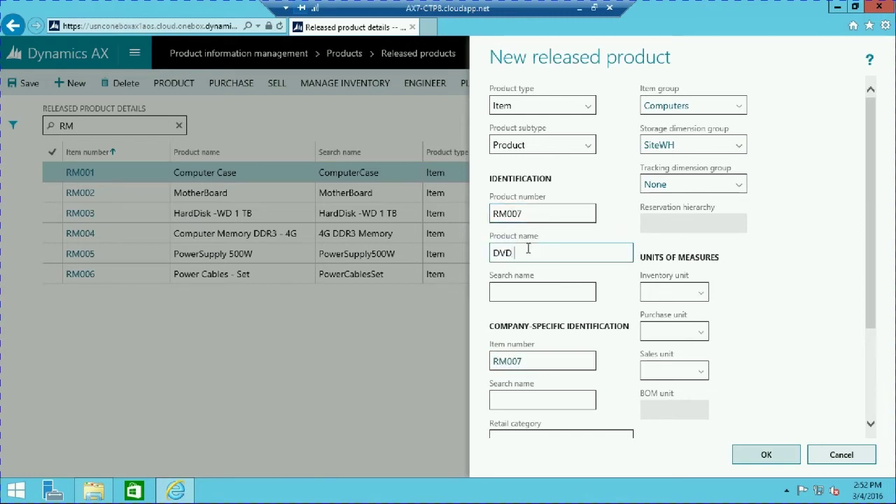
pyautogui.write('DVD ROM')
pyautogui.click(520, 295)
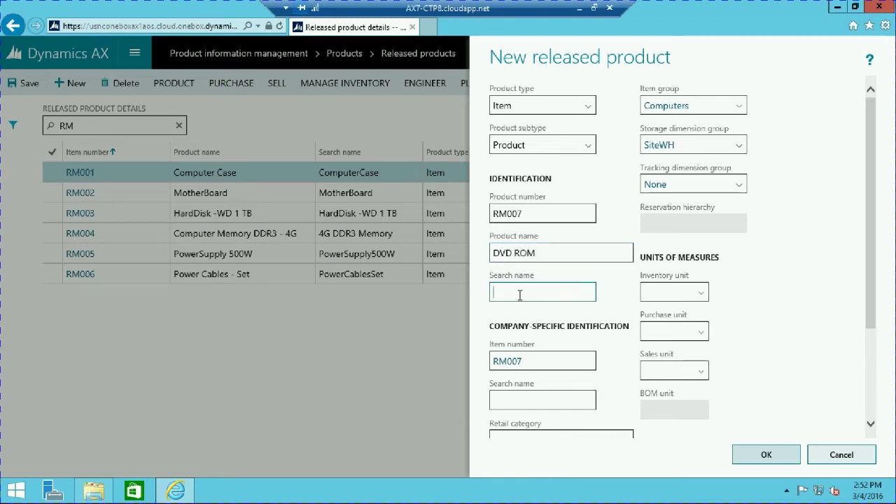
# Set the new product's inventory, purchase and sales units to ea
pyautogui.click(646, 289)
pyautogui.write('ea')
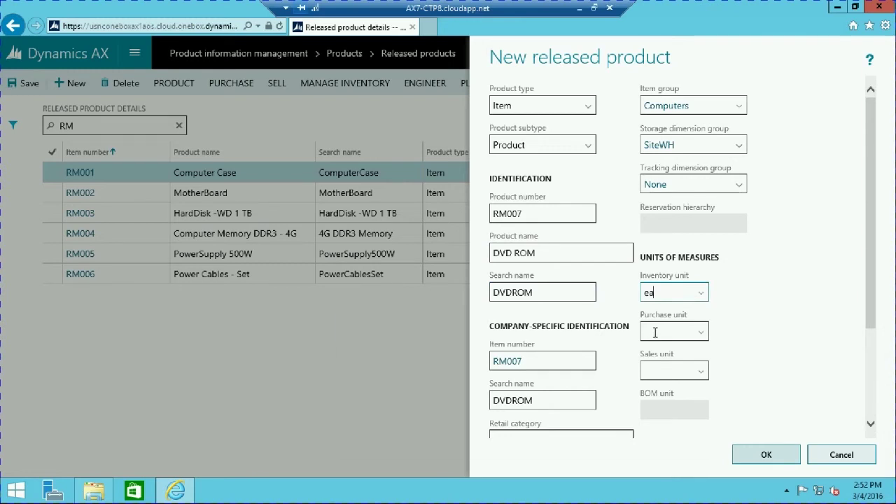
pyautogui.write('ea')
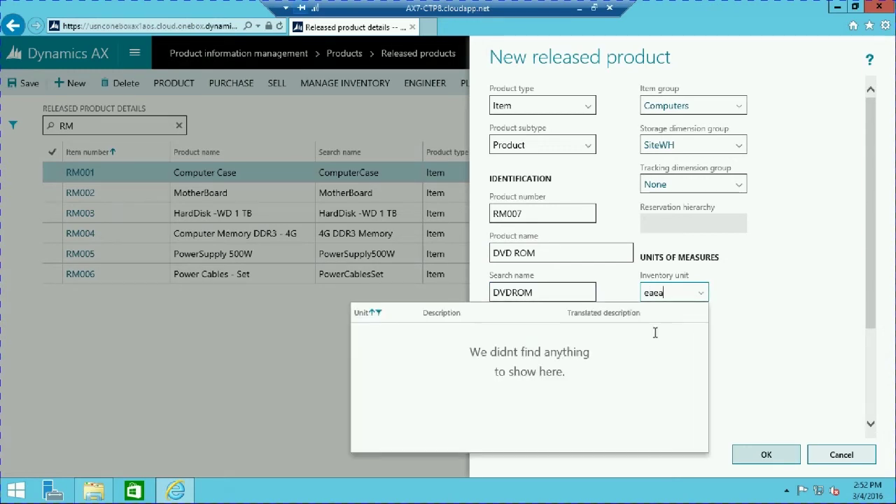
pyautogui.click(740, 356)
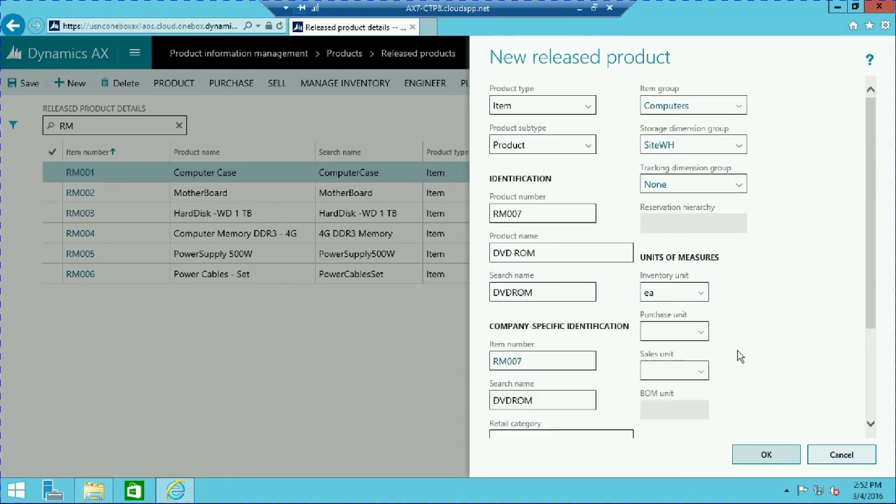
pyautogui.click(667, 334)
pyautogui.write('ea')
pyautogui.click(666, 370)
# Assign the item model group MOV_AVG, then create and save the released product
pyautogui.moveTo(872, 327); pyautogui.dragTo(866, 409)
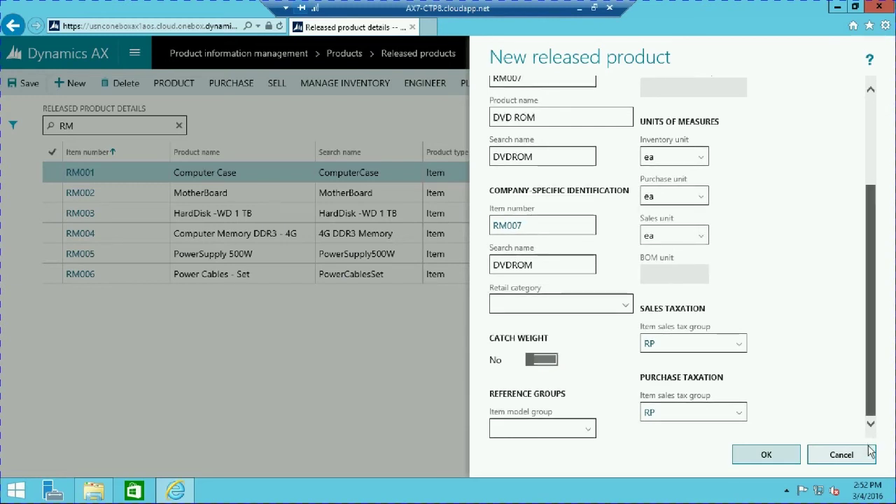
pyautogui.click(592, 437)
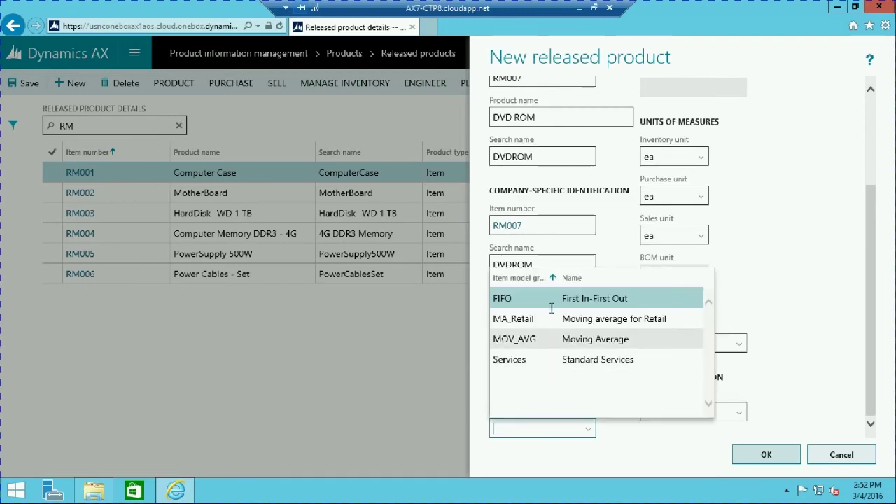
pyautogui.click(534, 338)
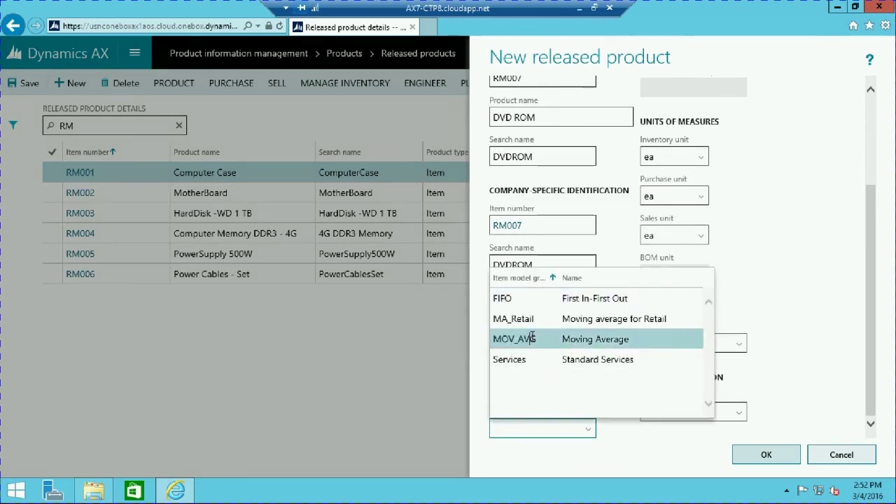
pyautogui.click(765, 456)
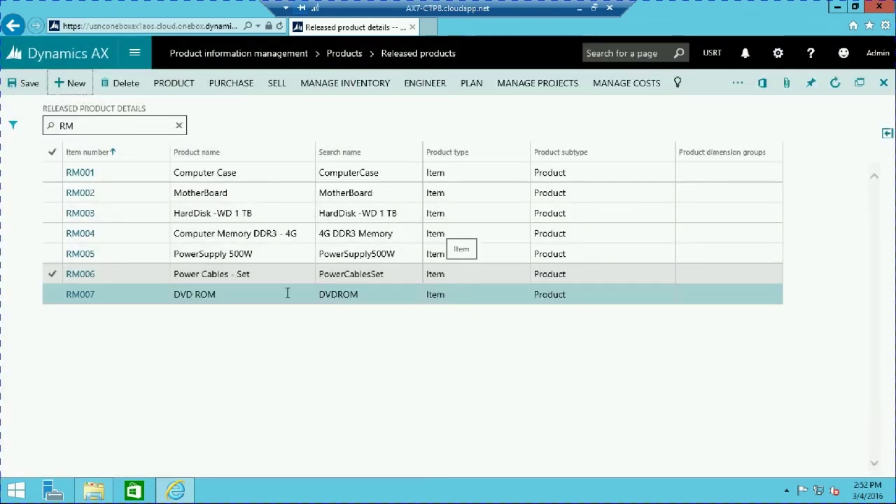
pyautogui.click(31, 84)
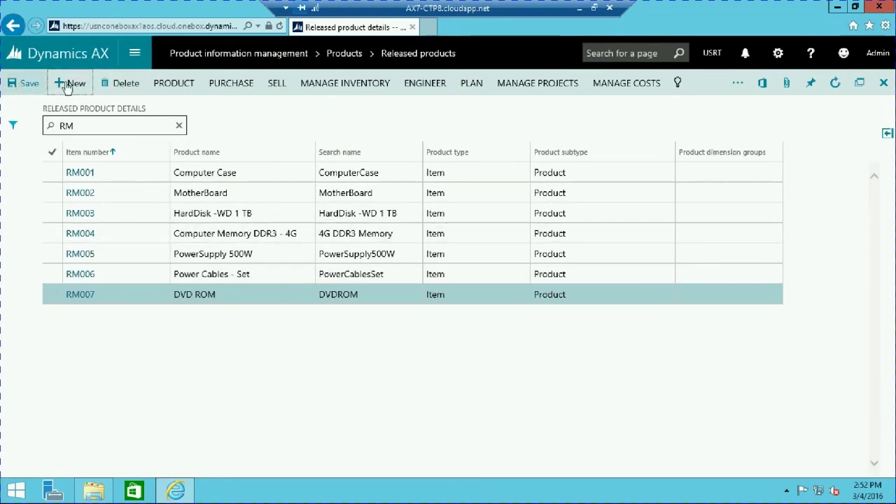
# Open the details of RM007 and set its production type to None in the Engineer section
pyautogui.click(79, 294)
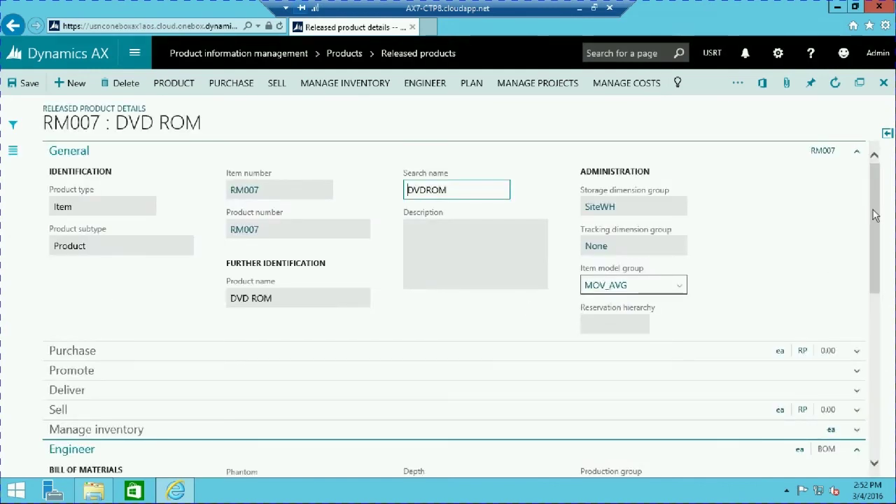
pyautogui.moveTo(874, 288); pyautogui.dragTo(875, 331)
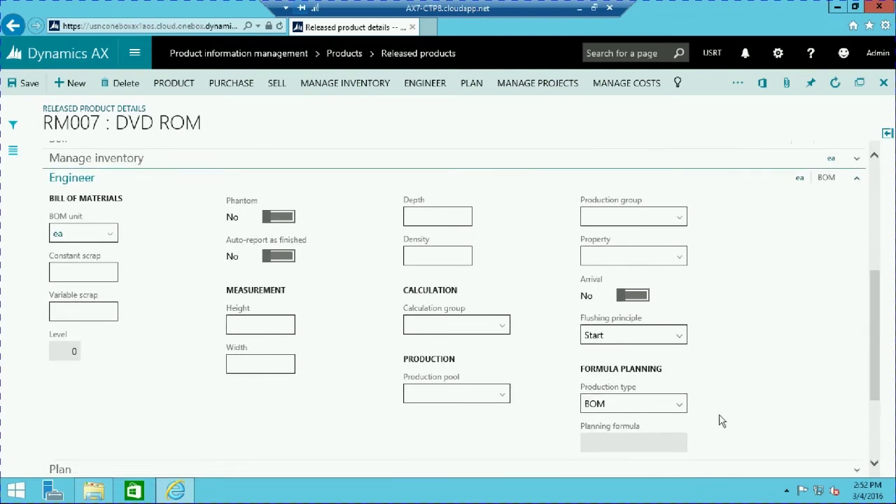
pyautogui.click(676, 408)
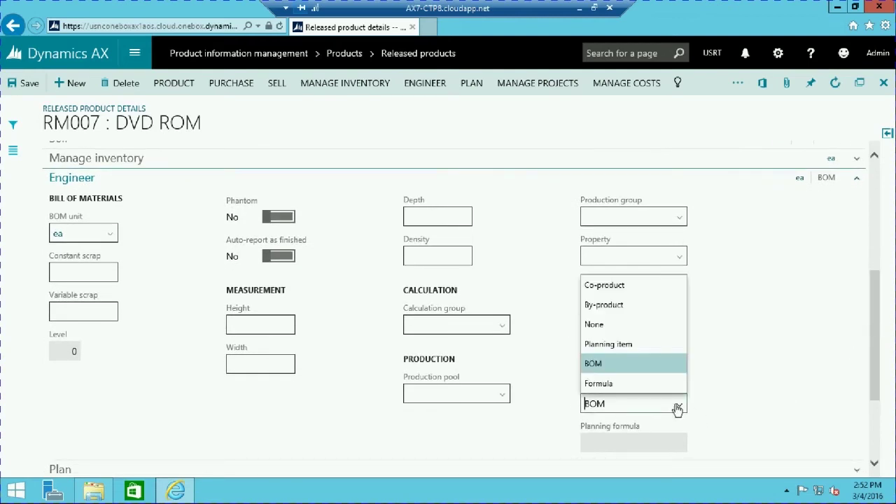
pyautogui.click(595, 325)
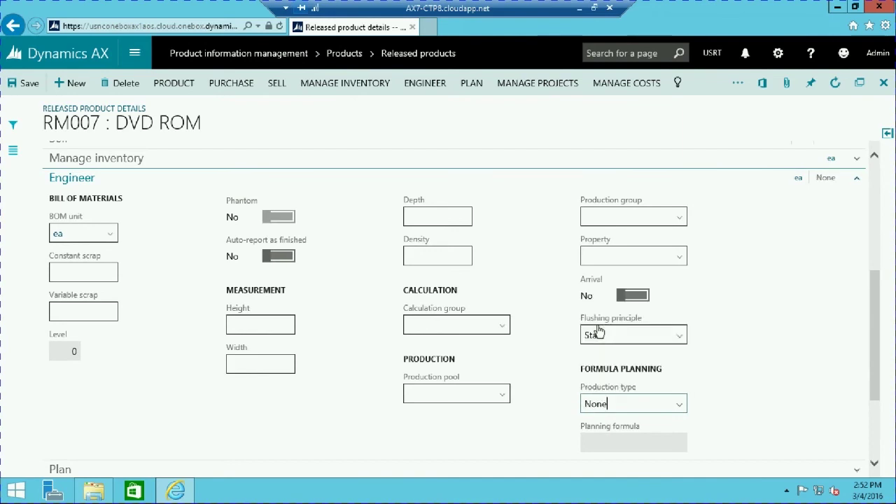
# Set the calculation group of RM007 to STD
pyautogui.click(503, 331)
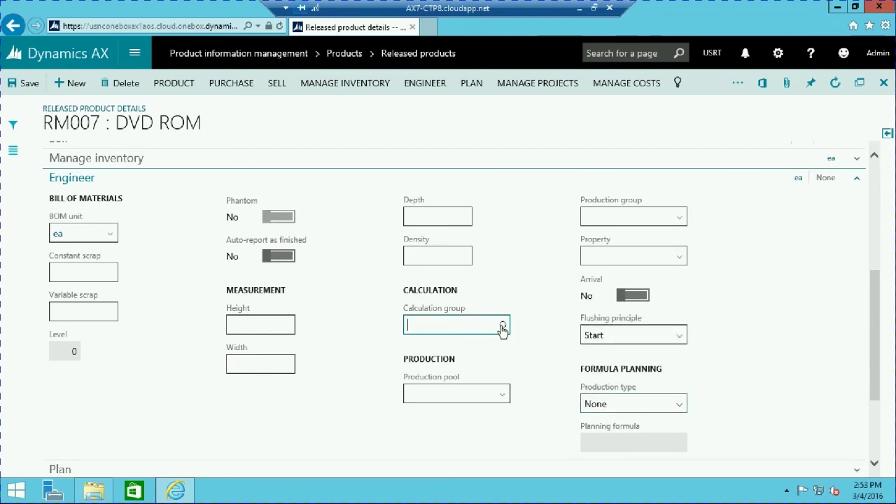
pyautogui.click(503, 327)
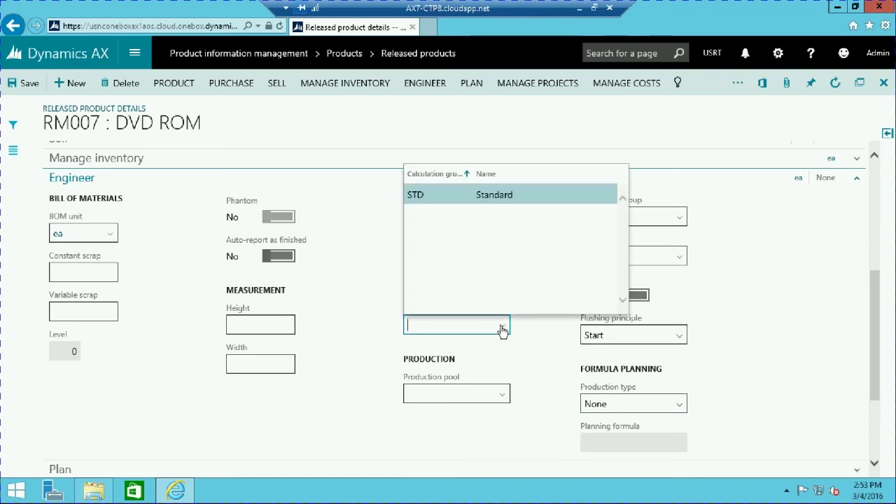
pyautogui.click(457, 200)
pyautogui.click(456, 201)
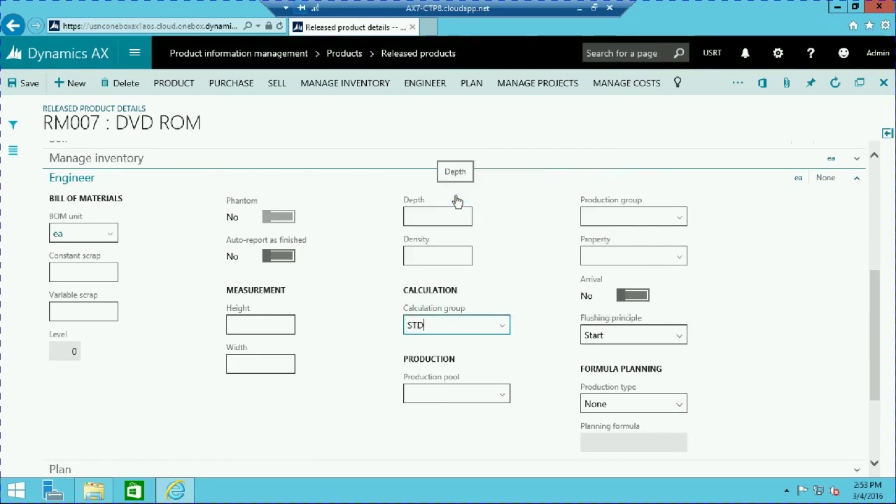
# Set the cost group to T0 under Manage costs, save the product and return to the released products list
pyautogui.click(84, 181)
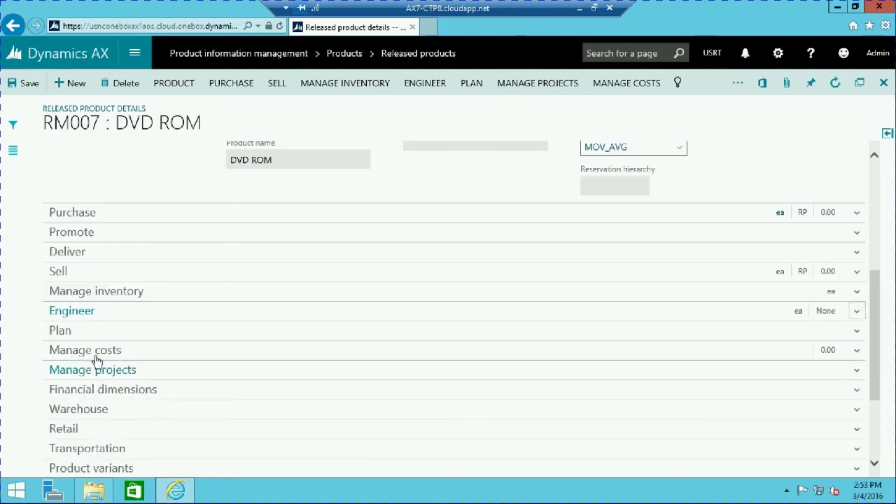
pyautogui.click(56, 357)
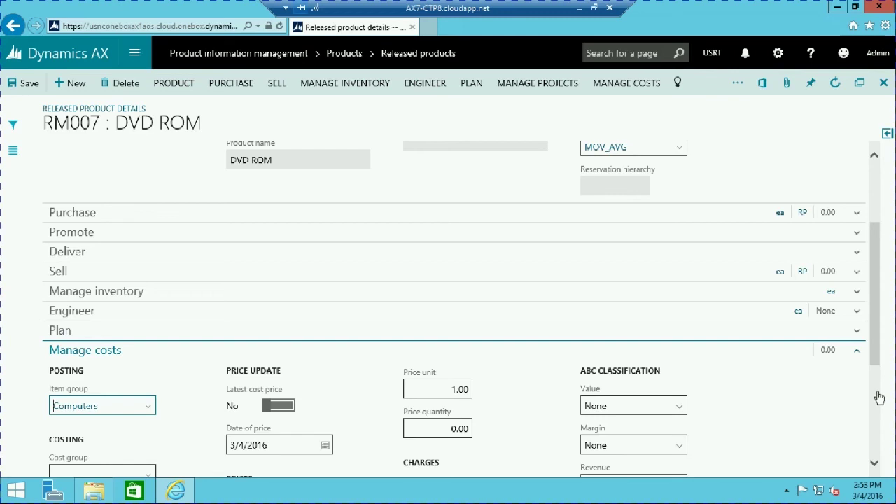
pyautogui.scroll(-3, 879, 397)
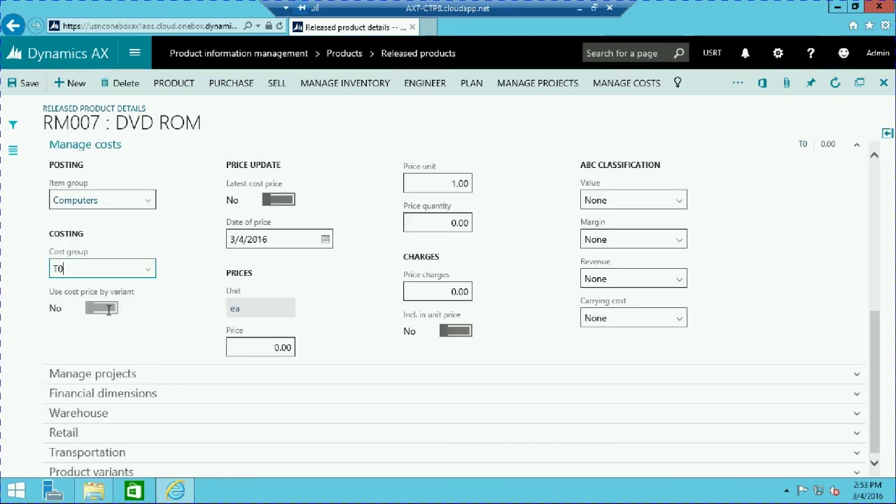
pyautogui.click(23, 85)
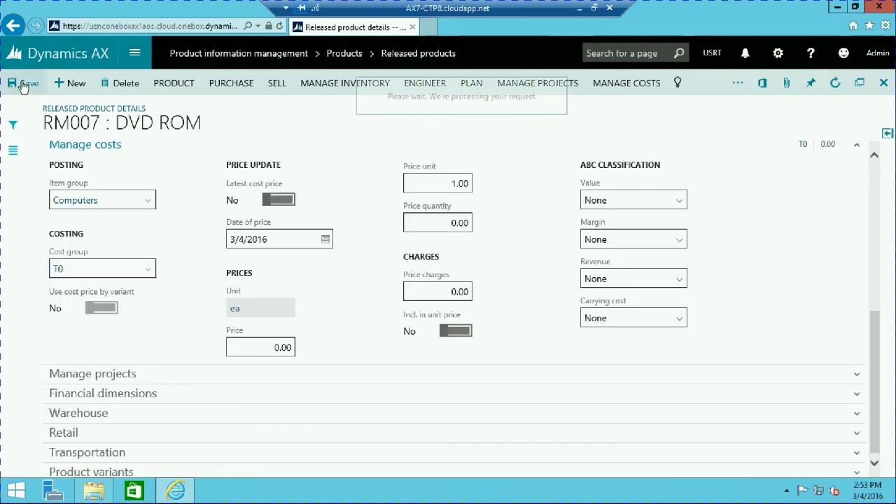
pyautogui.click(13, 153)
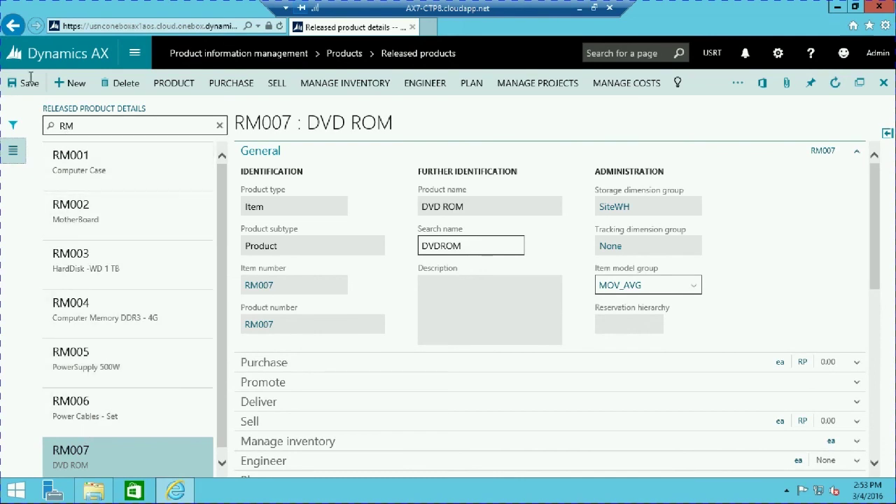
pyautogui.click(13, 26)
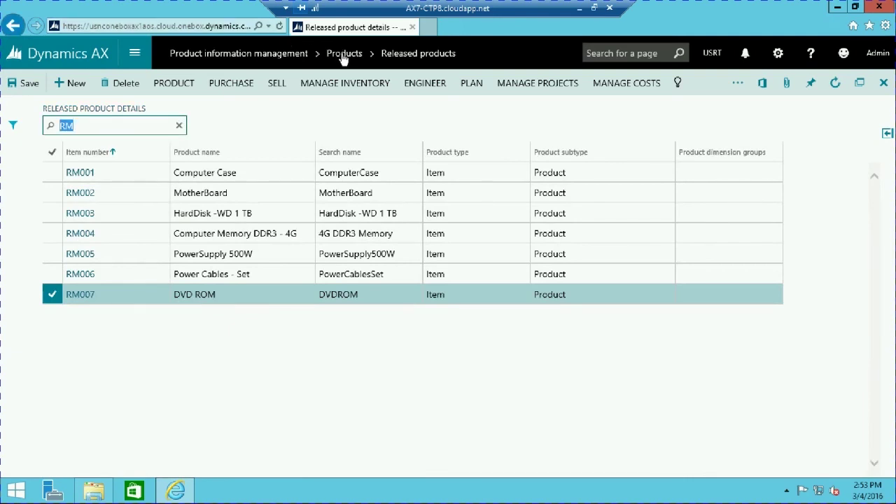
# Reopen the Released products list under Product information management and filter it by item number RM
pyautogui.click(344, 56)
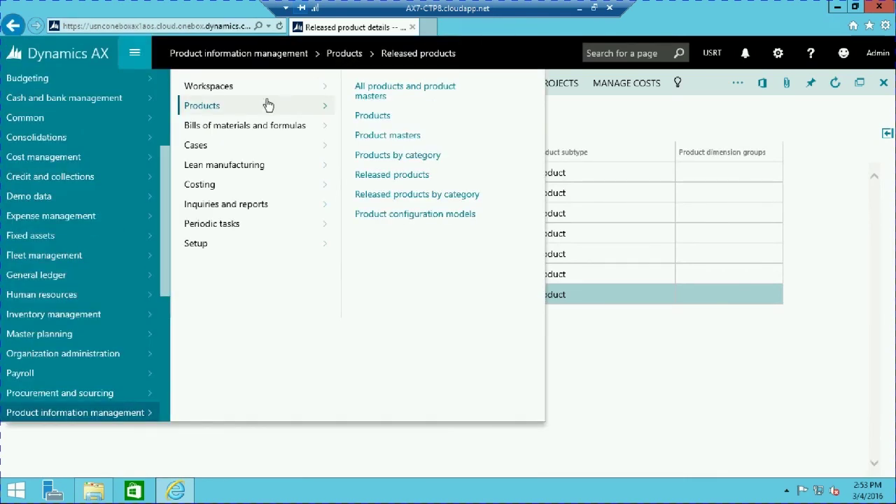
pyautogui.click(382, 176)
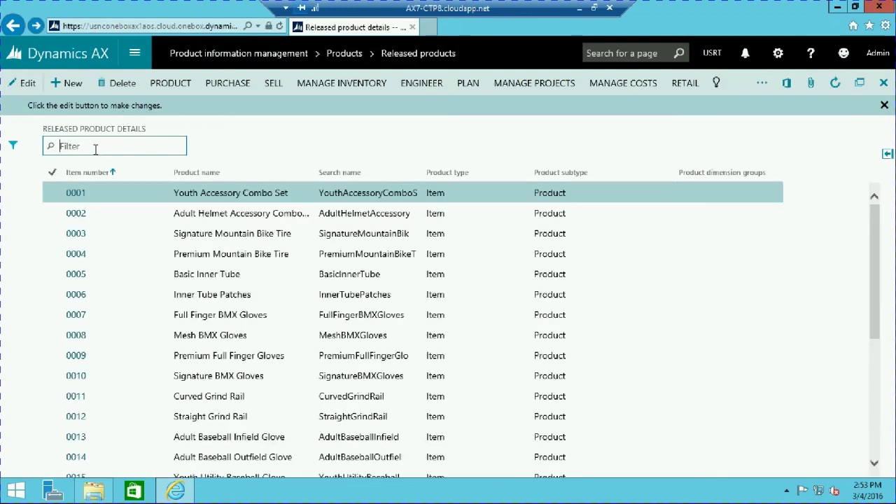
pyautogui.write('RM')
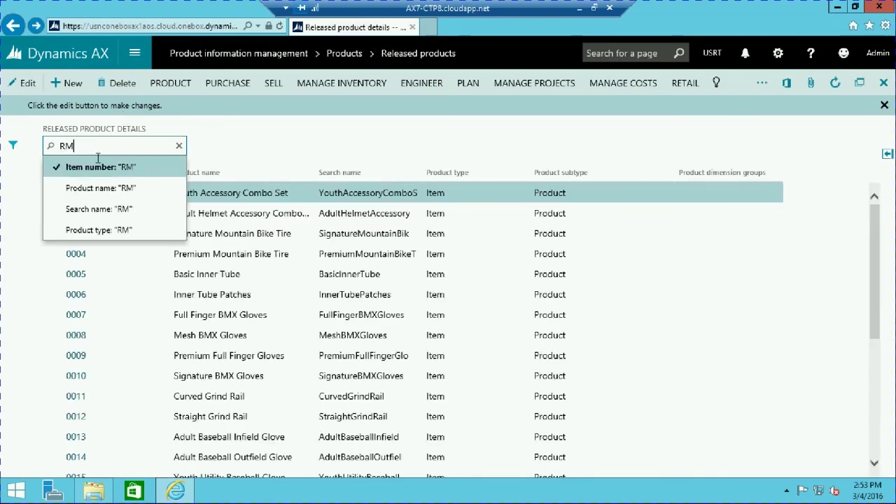
pyautogui.click(94, 168)
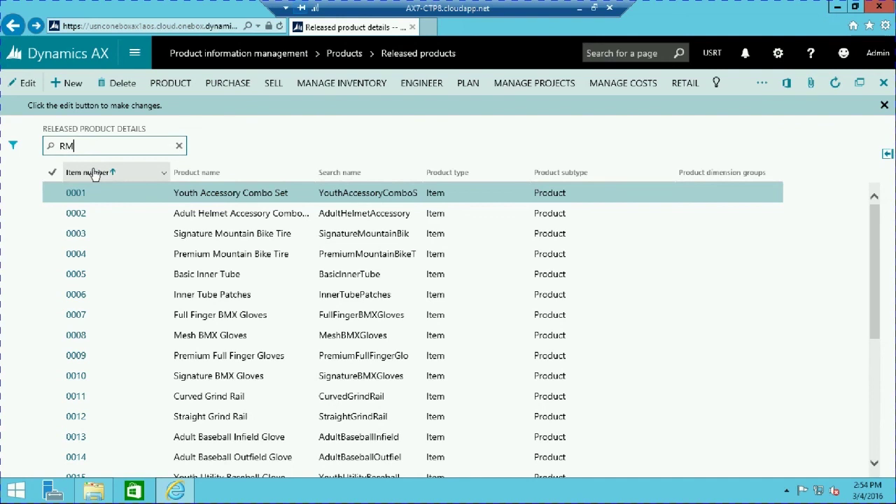
pyautogui.press('Return')
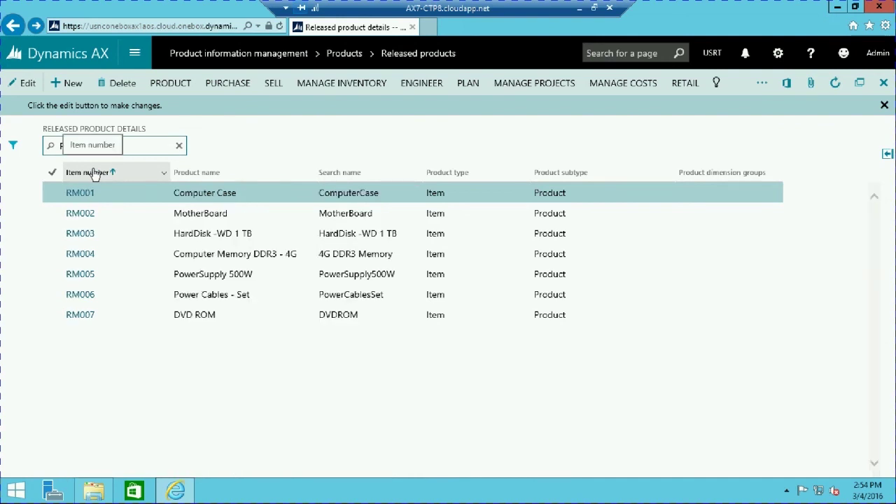
pyautogui.press('alt')
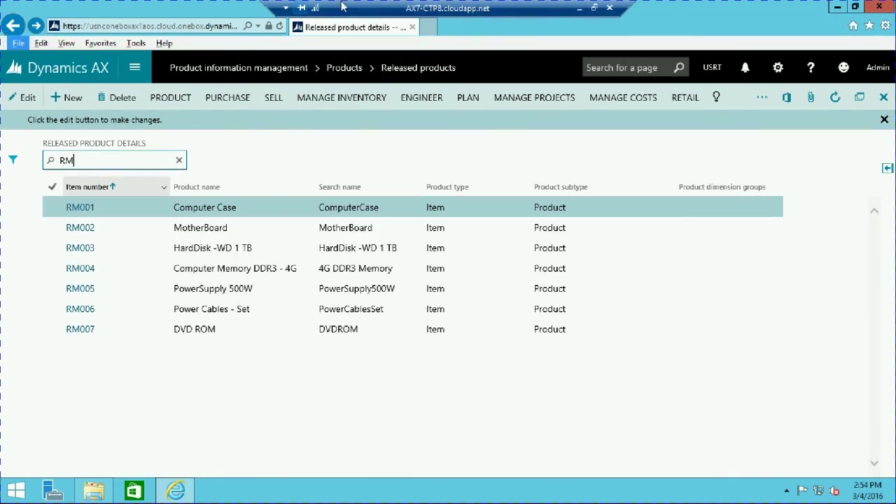